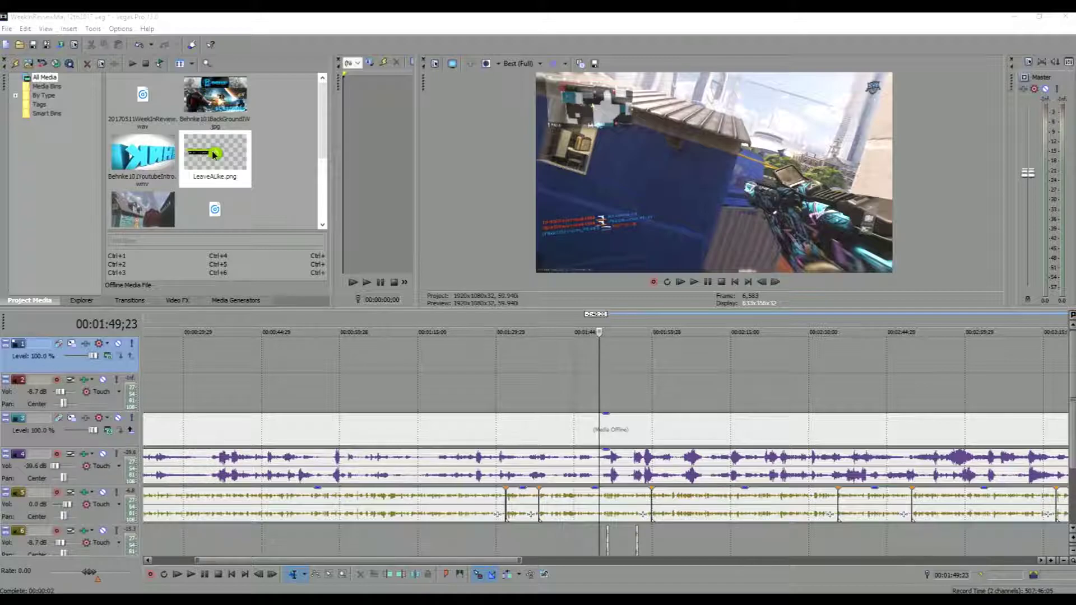
- Place LeaveALike.png on the top video track at 00:01:50;28 and preview it over the gameplay
drag(214, 155, 621, 331)
scroll(620, 331, up, 2)
scroll(620, 331, up, 5)
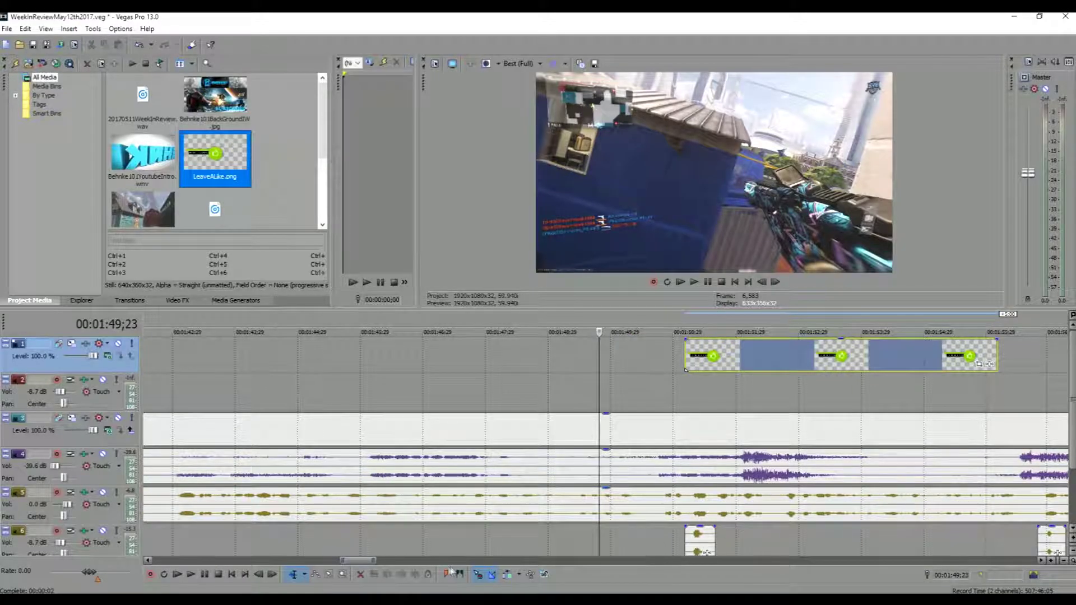
click(673, 329)
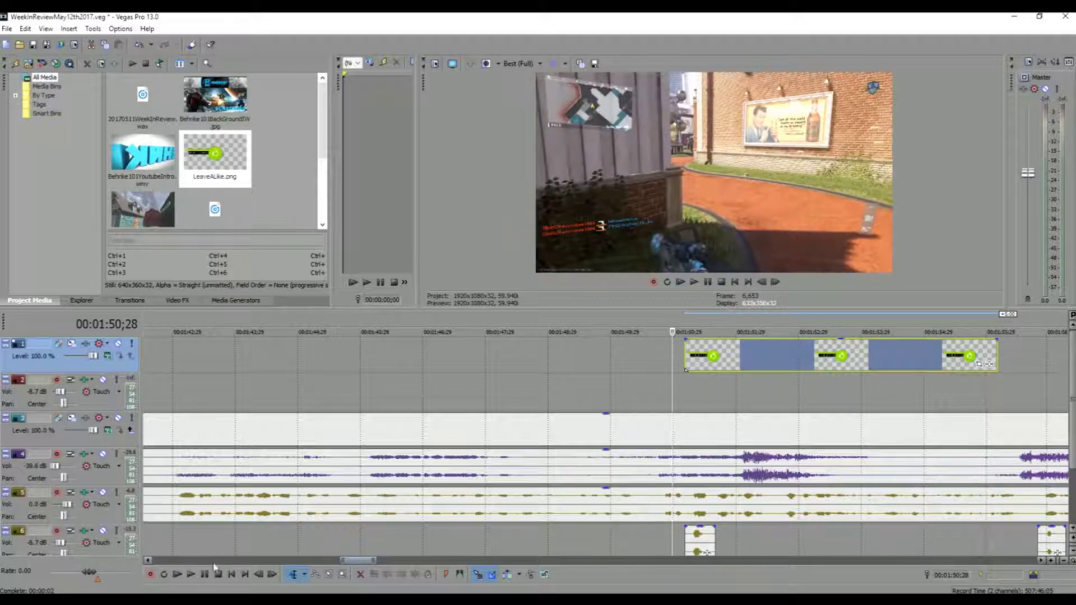
click(190, 574)
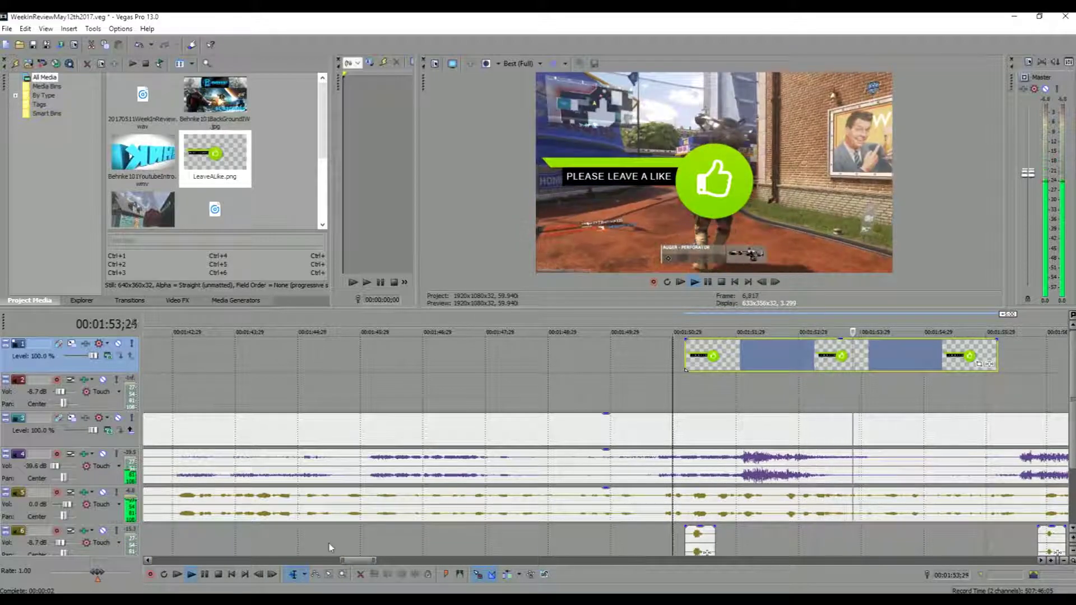
key(space)
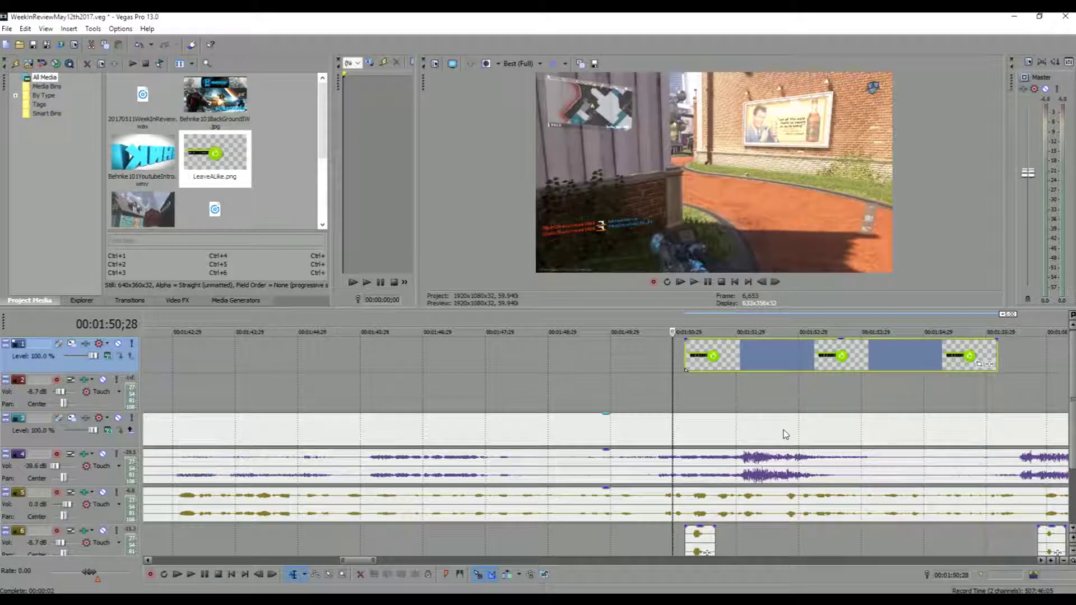
- Use Pan/Crop to shrink the LeaveALike.png overlay to about half size in the frame's lower-left
click(980, 366)
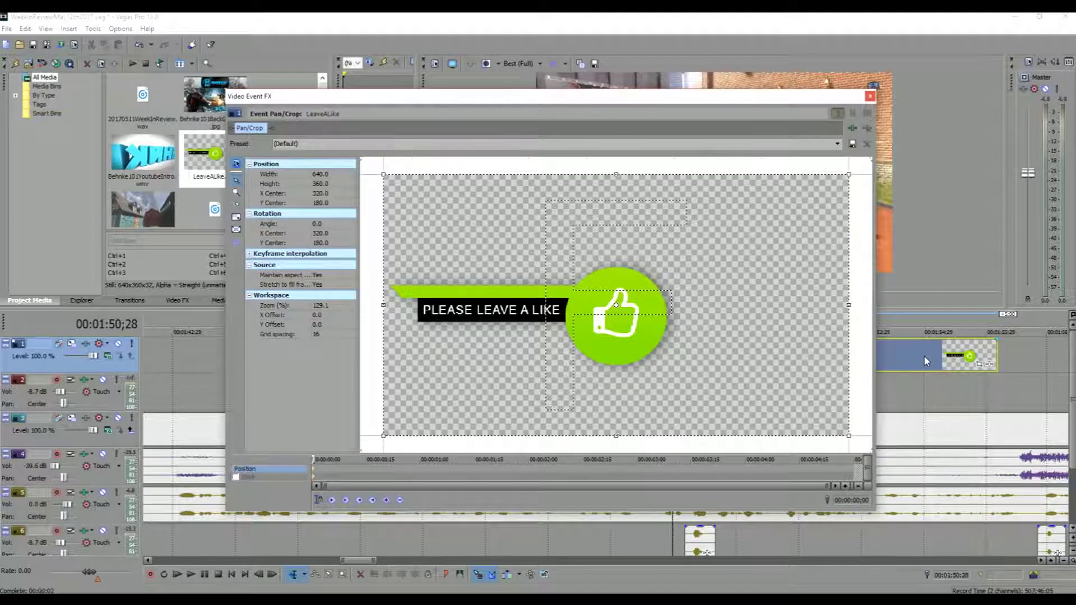
scroll(670, 290, down, 5)
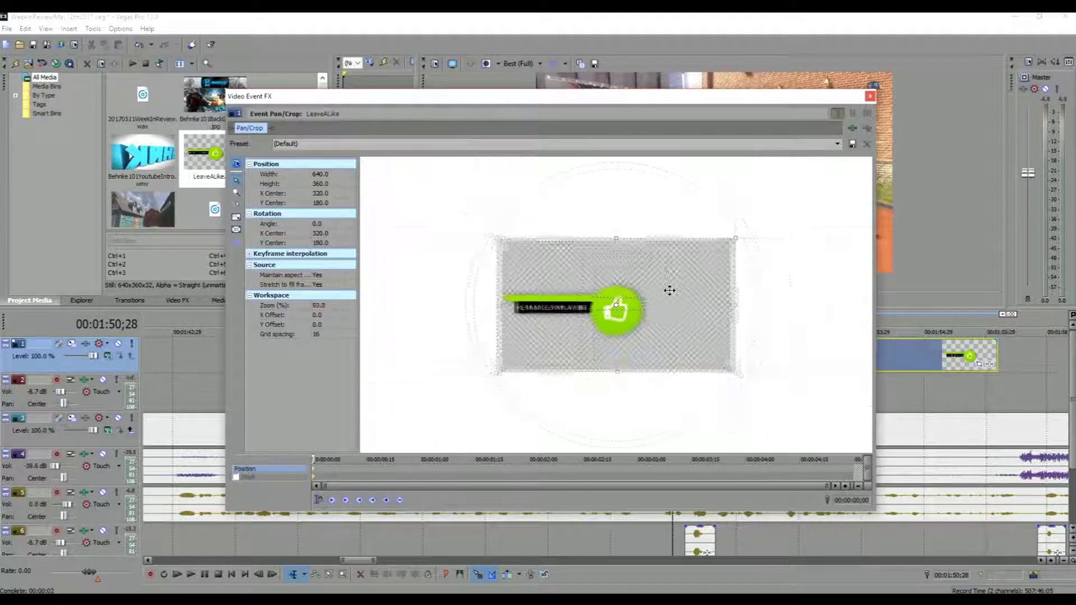
scroll(669, 290, down, 1)
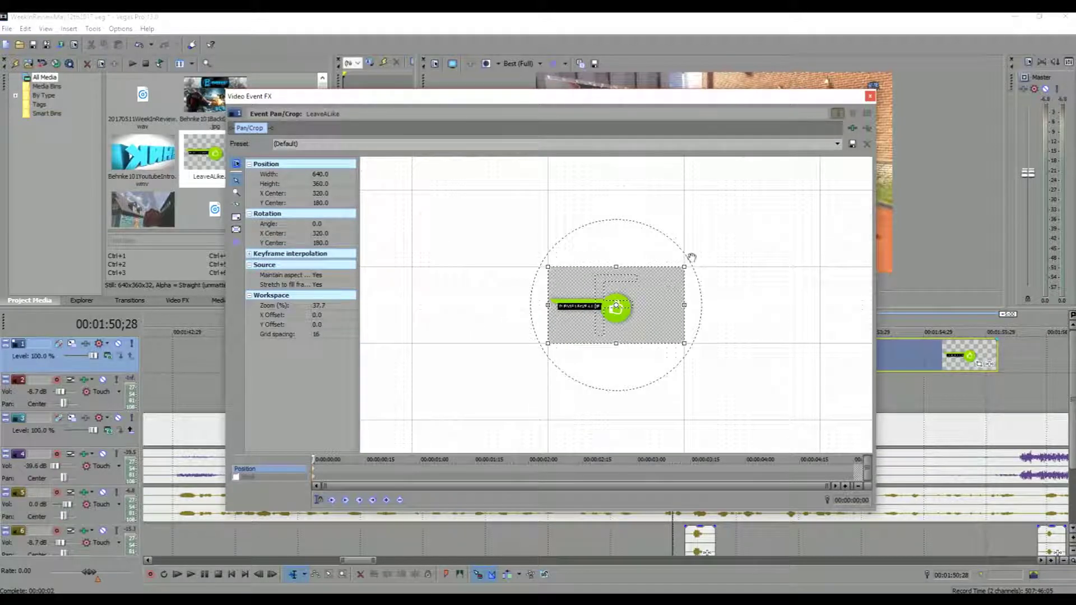
drag(682, 267, 821, 192)
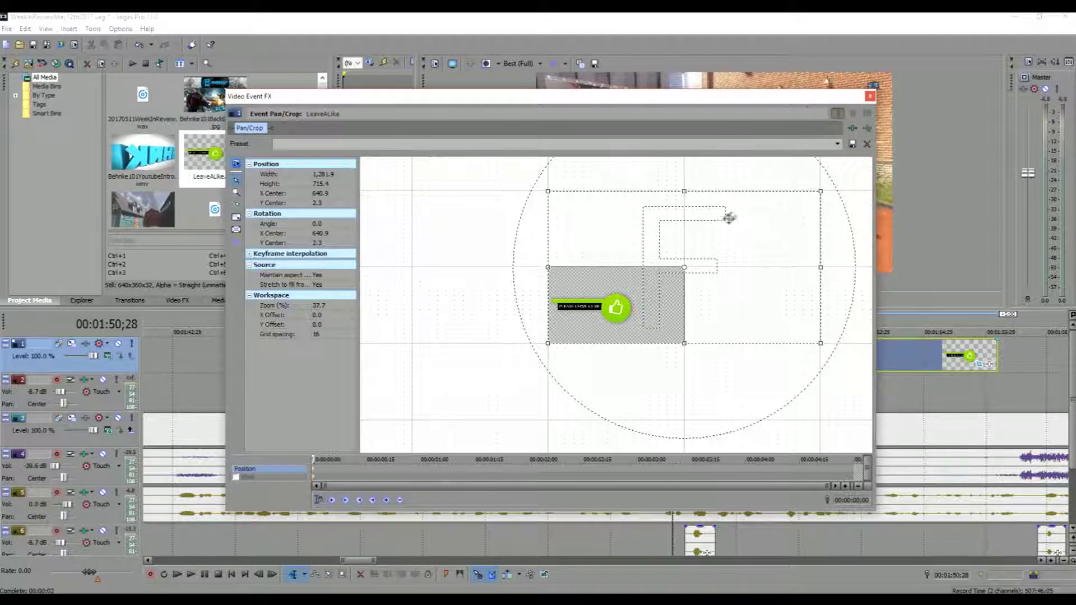
click(870, 97)
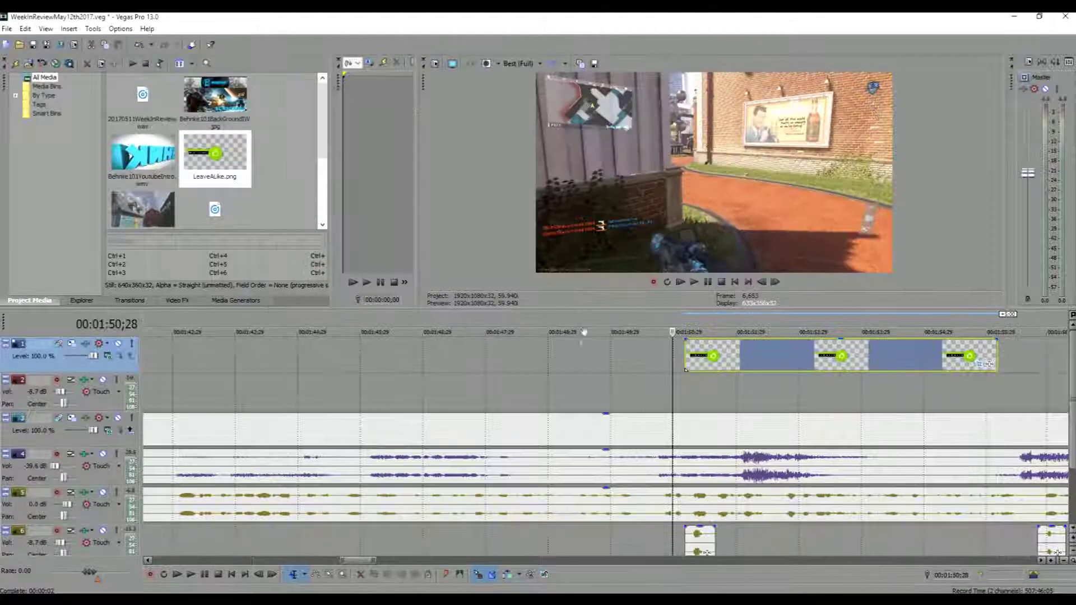
- Preview the resized overlay playing over the gameplay
click(191, 574)
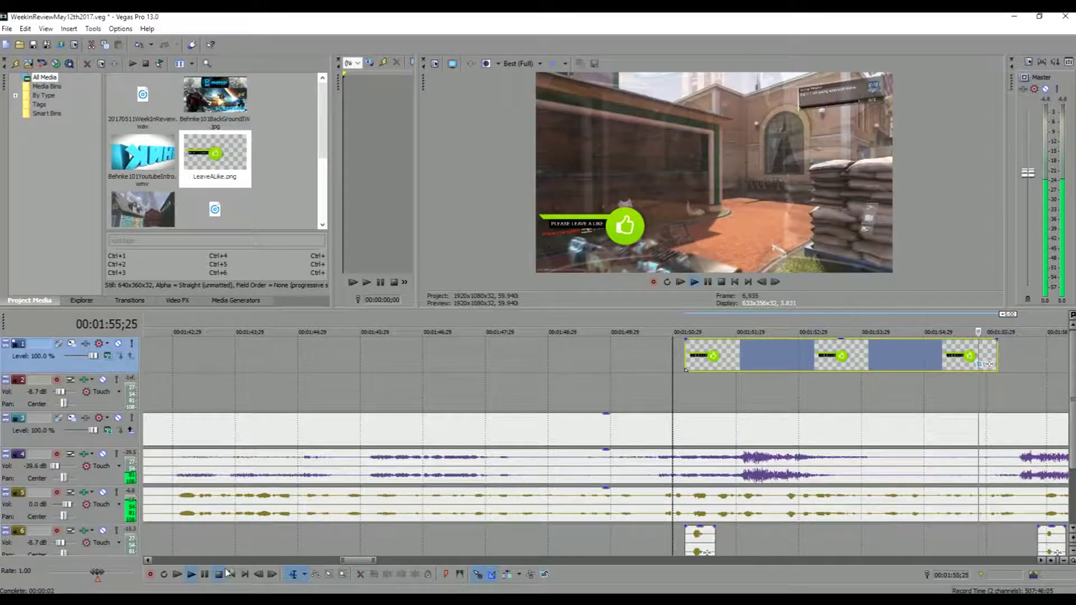
click(219, 575)
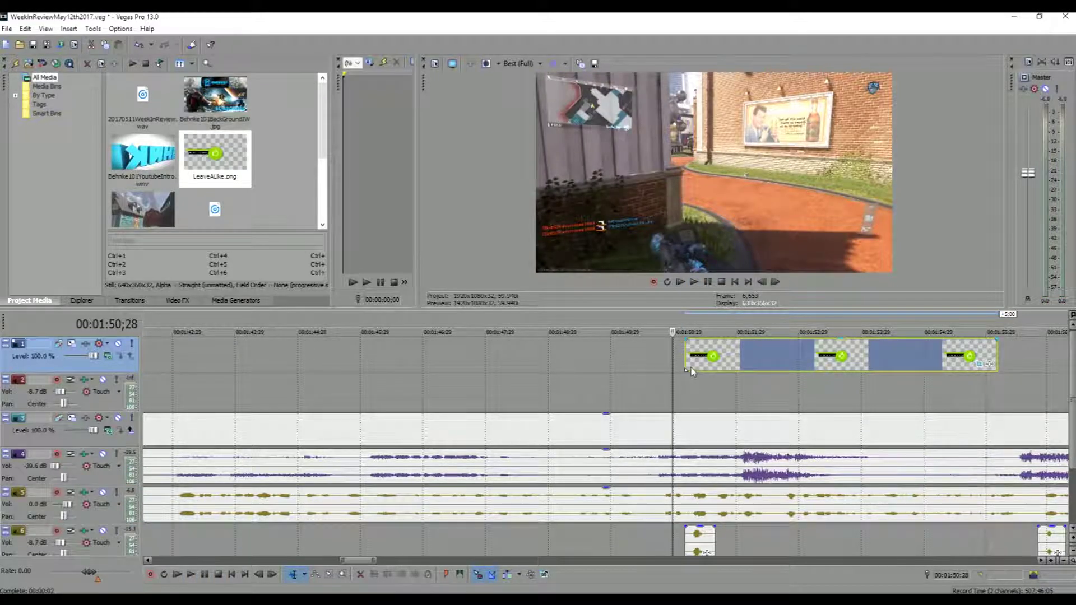
click(689, 356)
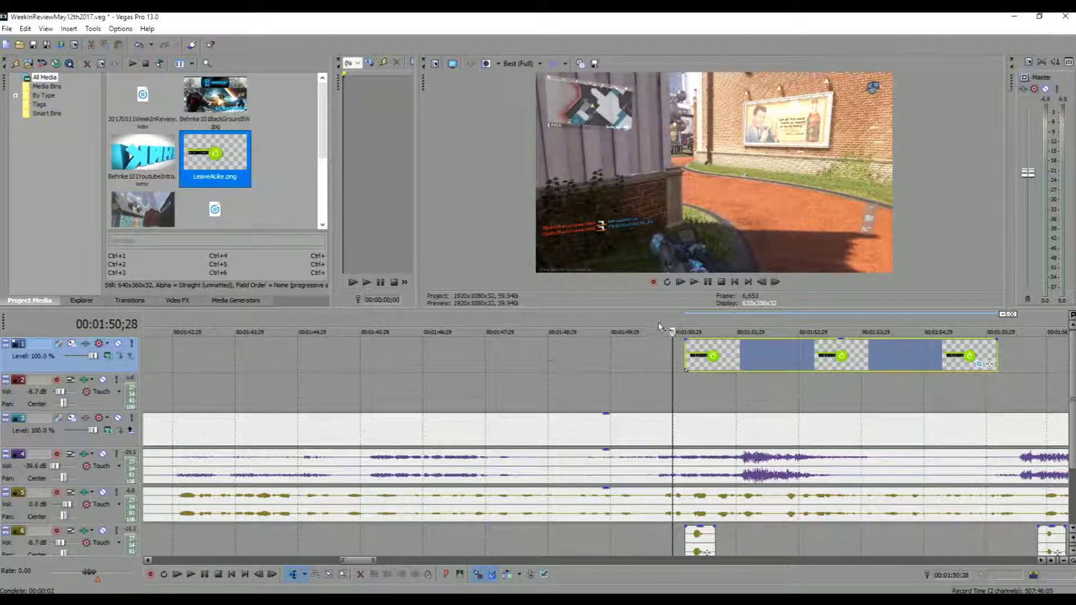
- Give the overlay event a 00:00:00;07 fade-in and a 00:00:00;06 fade-out
click(684, 339)
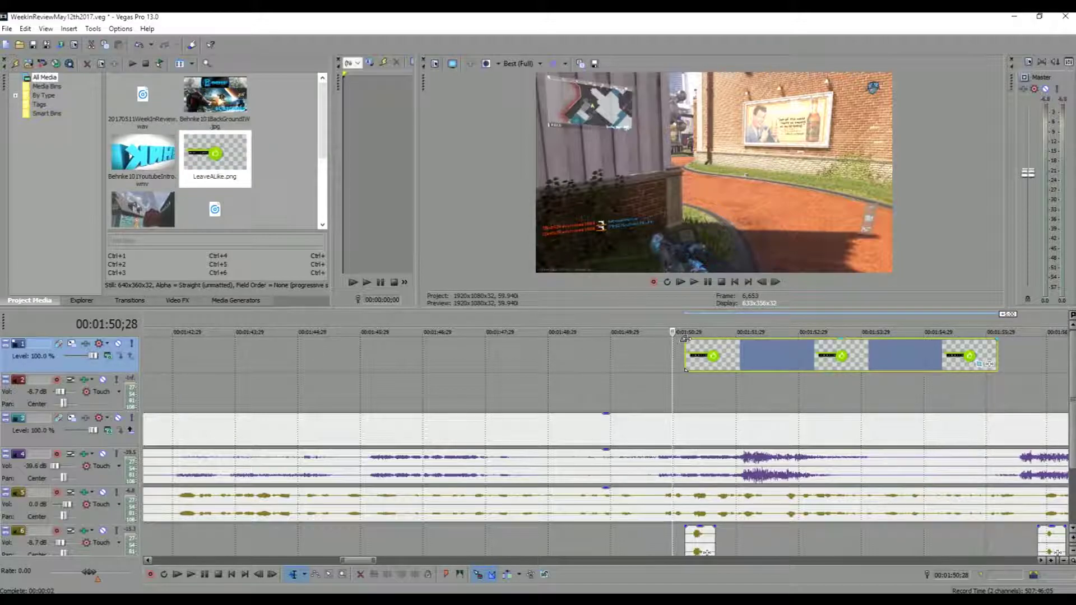
drag(684, 339, 700, 340)
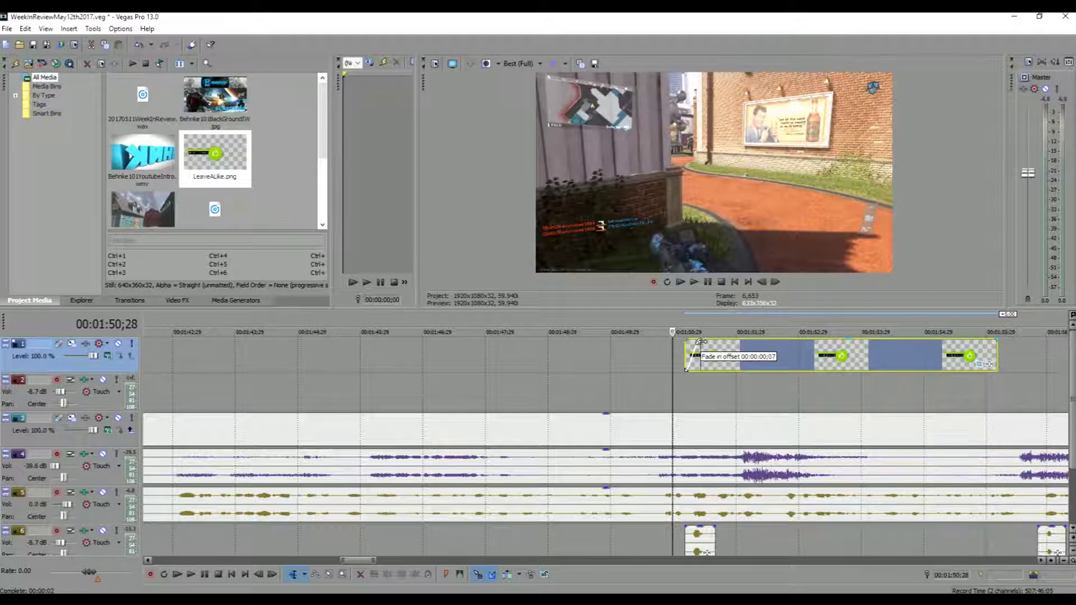
drag(700, 340, 701, 342)
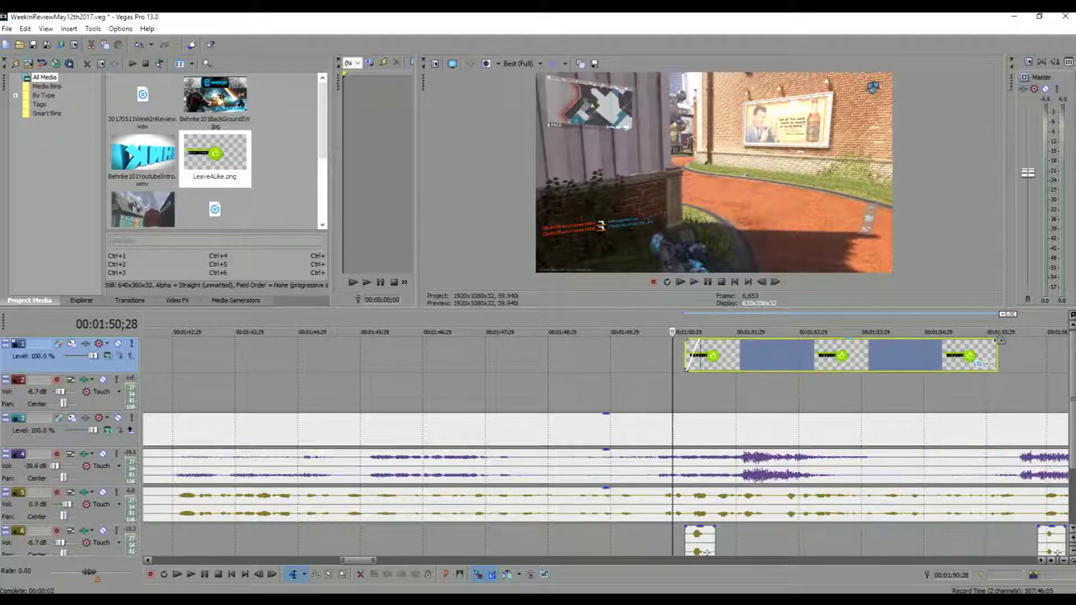
drag(998, 338, 982, 341)
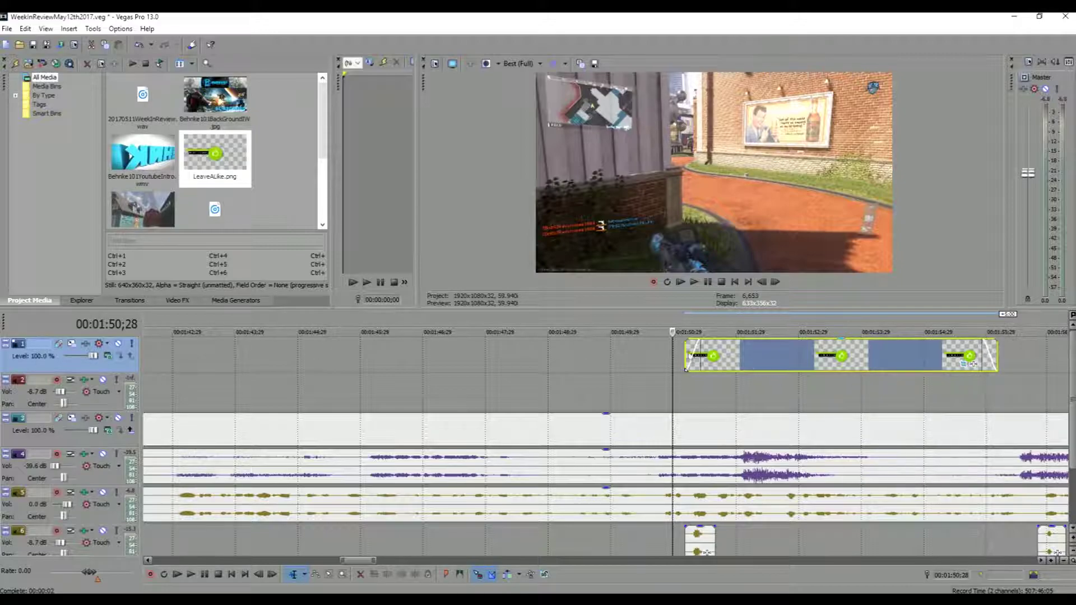
click(135, 303)
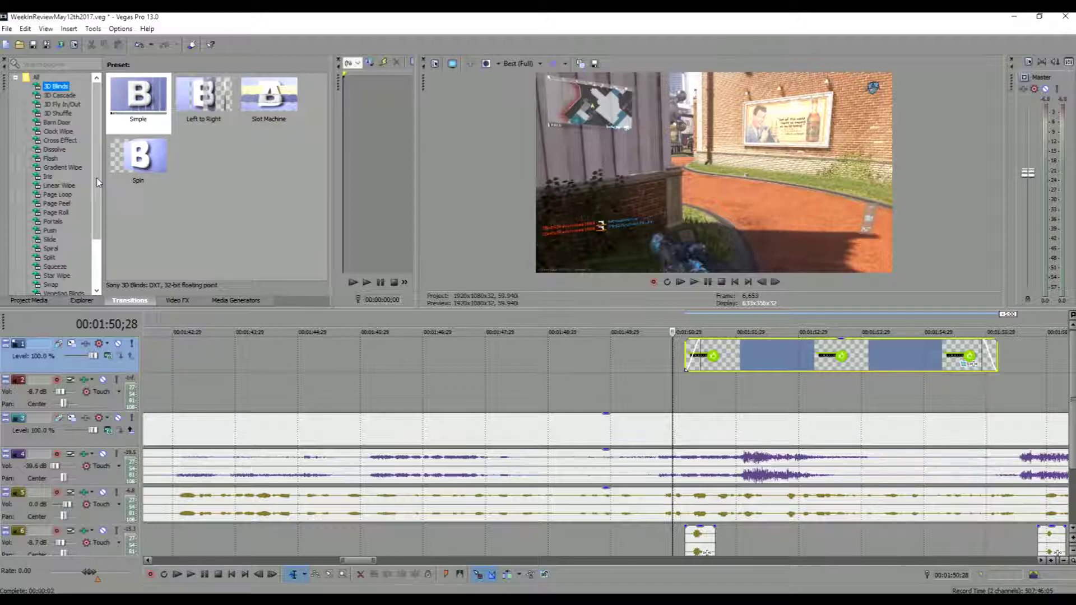
- Put a Push Right transition on the overlay's start and Push Left on its end, then preview
scroll(98, 181, down, 1)
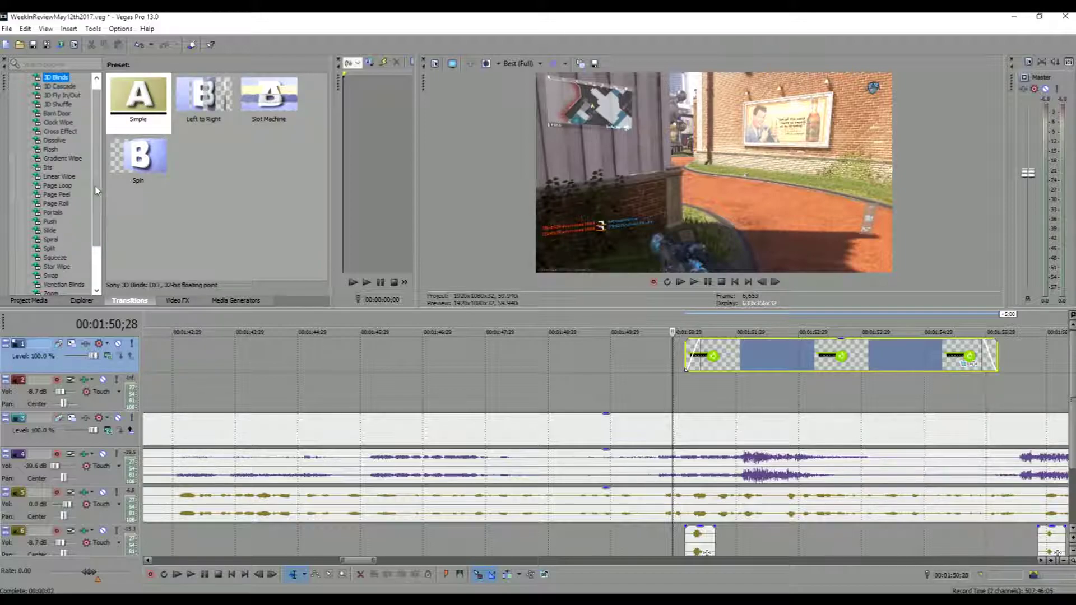
click(52, 222)
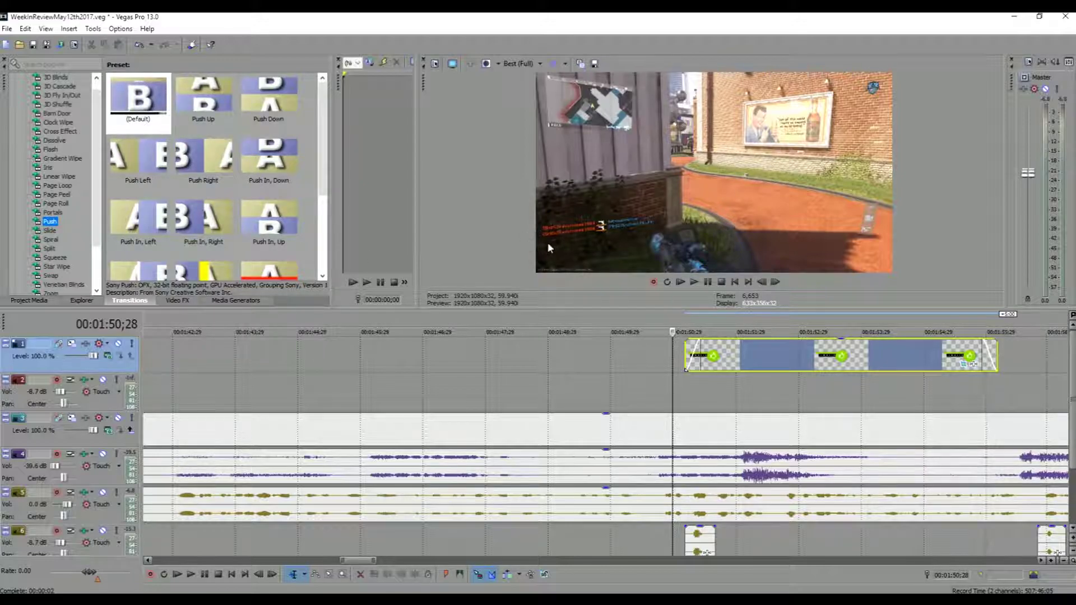
drag(203, 160, 688, 344)
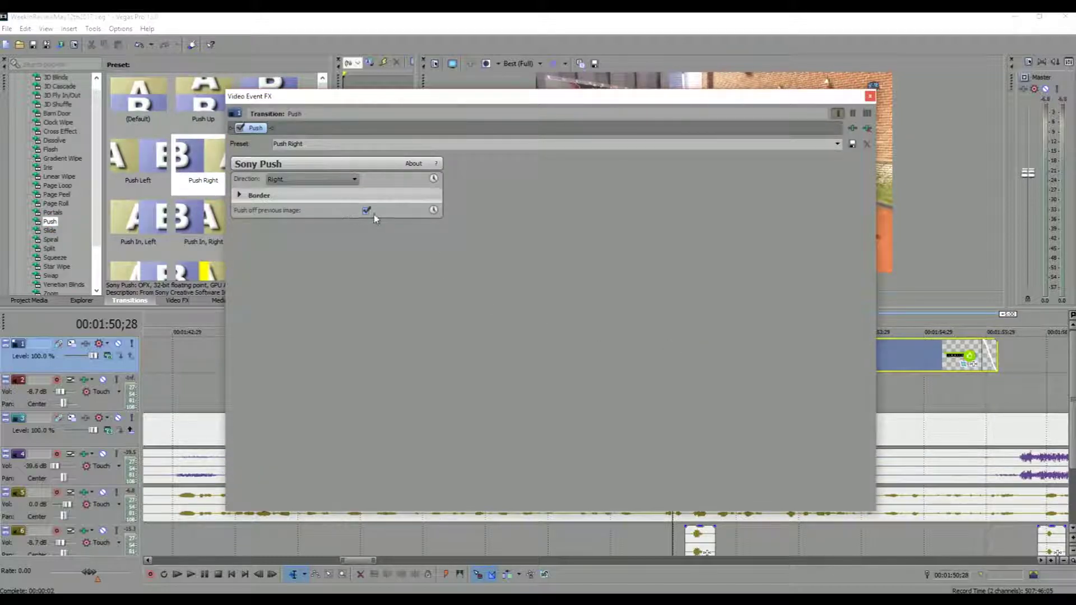
click(869, 96)
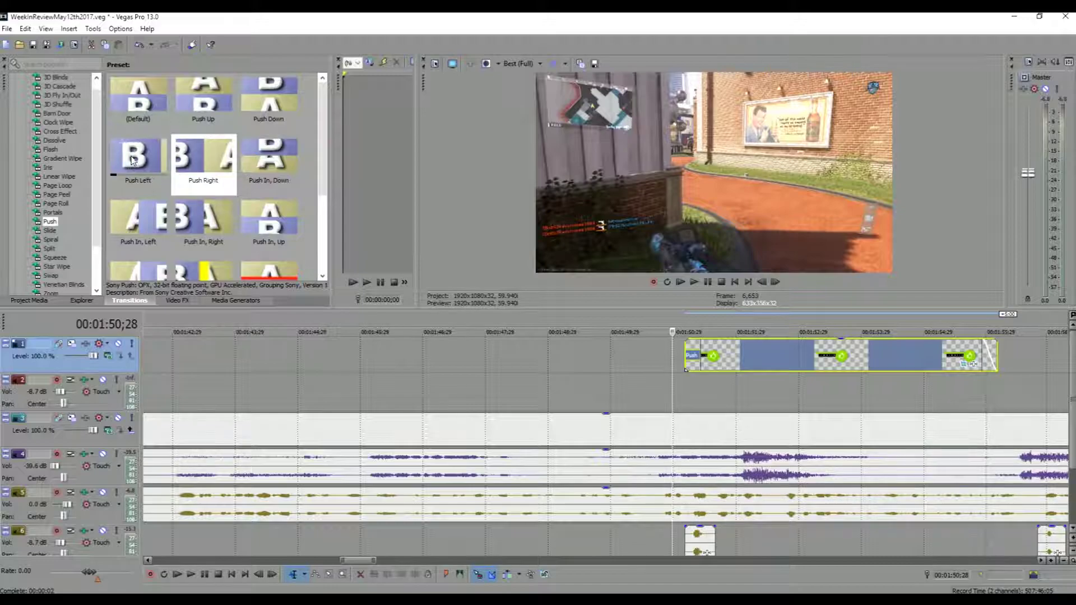
drag(131, 159, 993, 352)
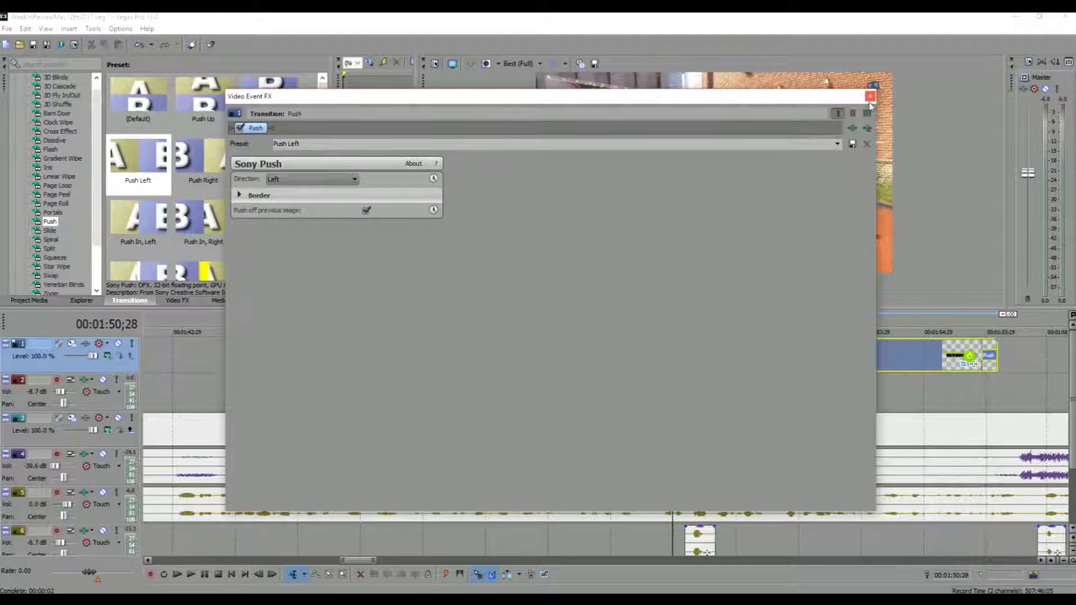
click(870, 96)
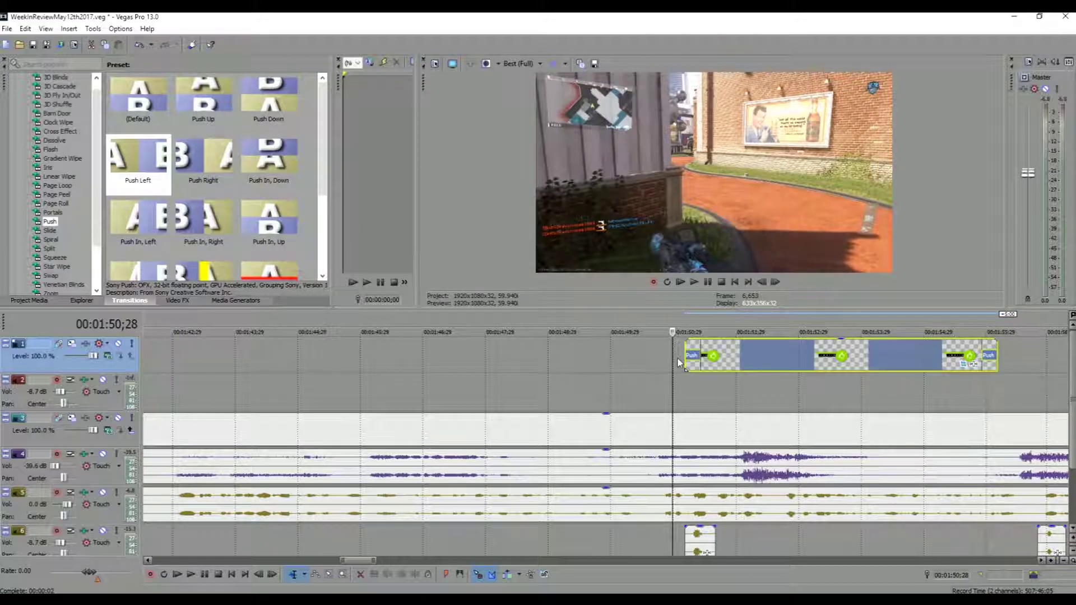
click(191, 574)
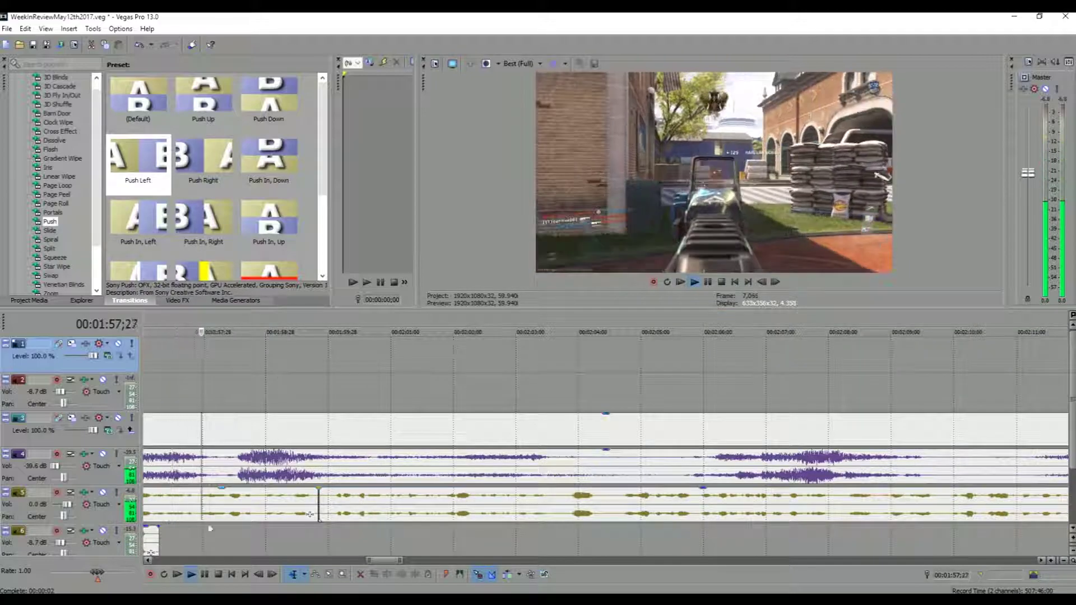
- Stop playback at the overlay and select the first whoosh clip on track 6
key(space)
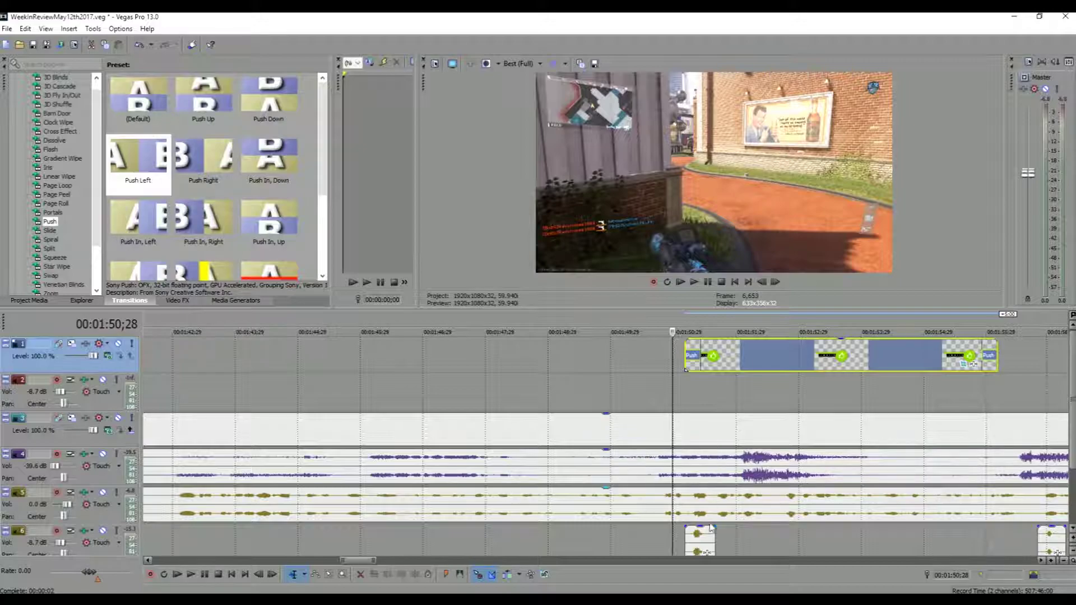
click(703, 544)
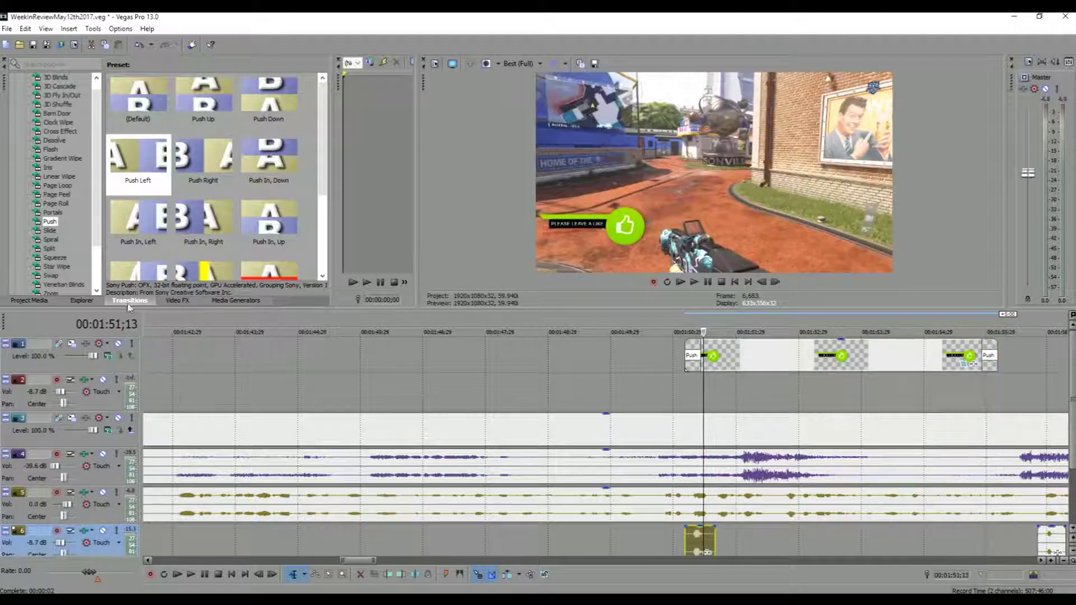
- Align whoosh clips on track 6 with both overlay ends; set transitions to 14 and 13 frames
click(40, 301)
drag(317, 139, 322, 209)
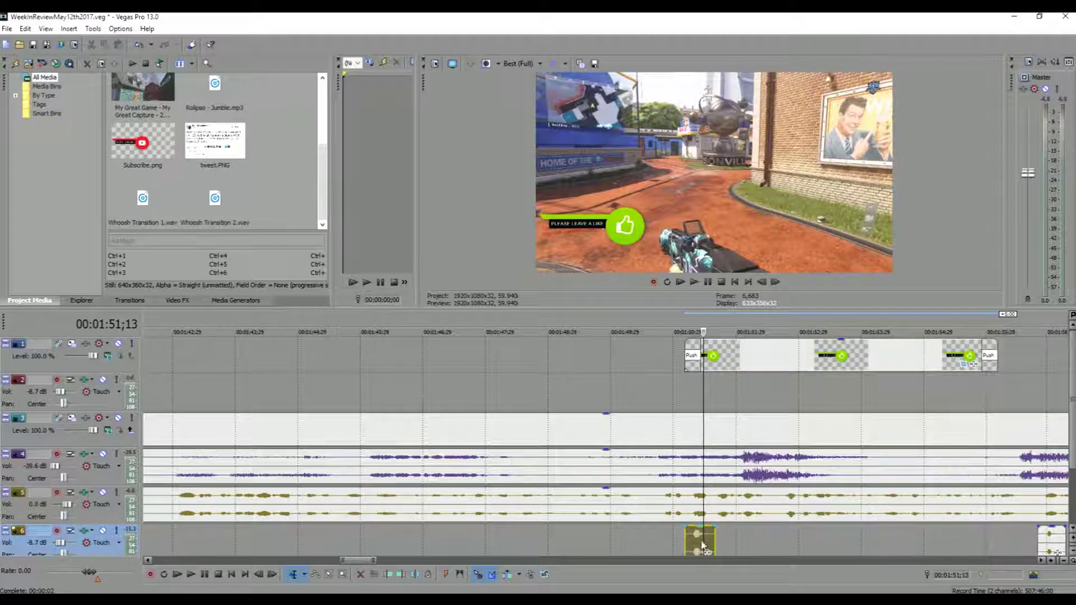
drag(699, 545, 703, 543)
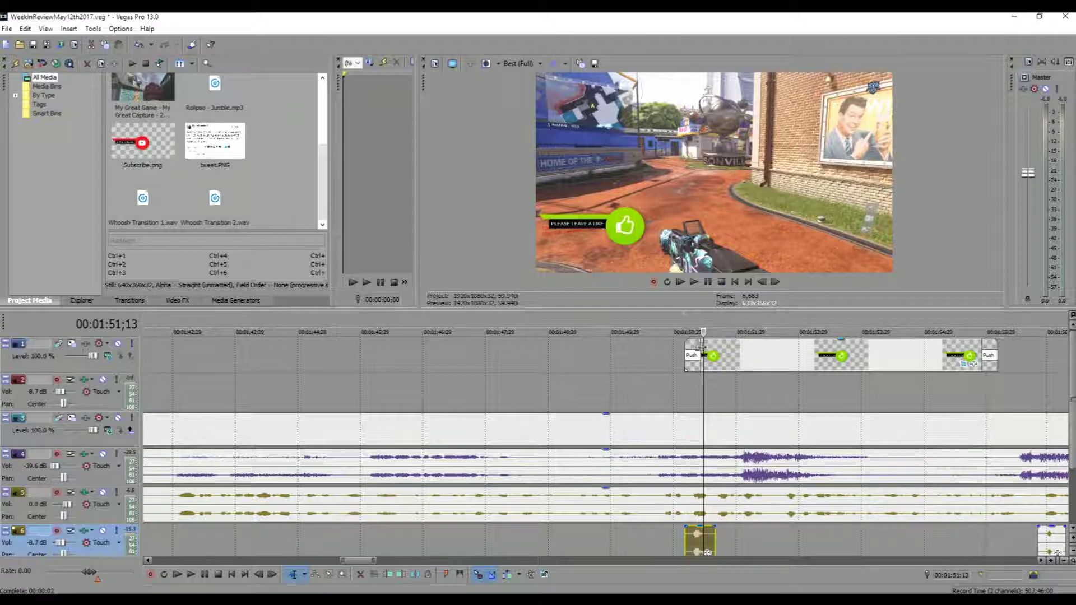
drag(700, 341, 710, 344)
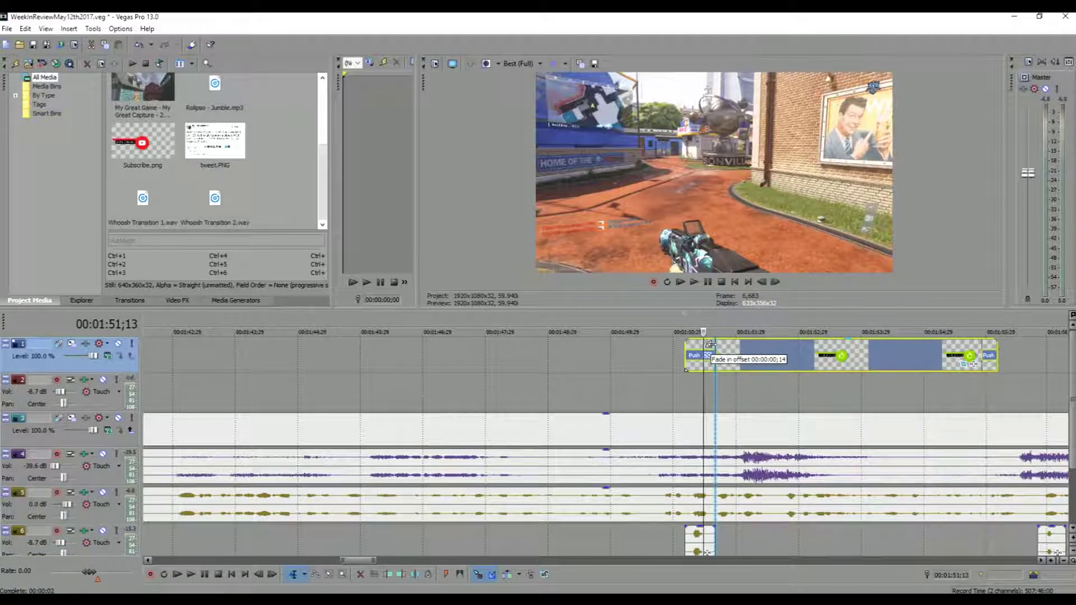
drag(710, 344, 711, 343)
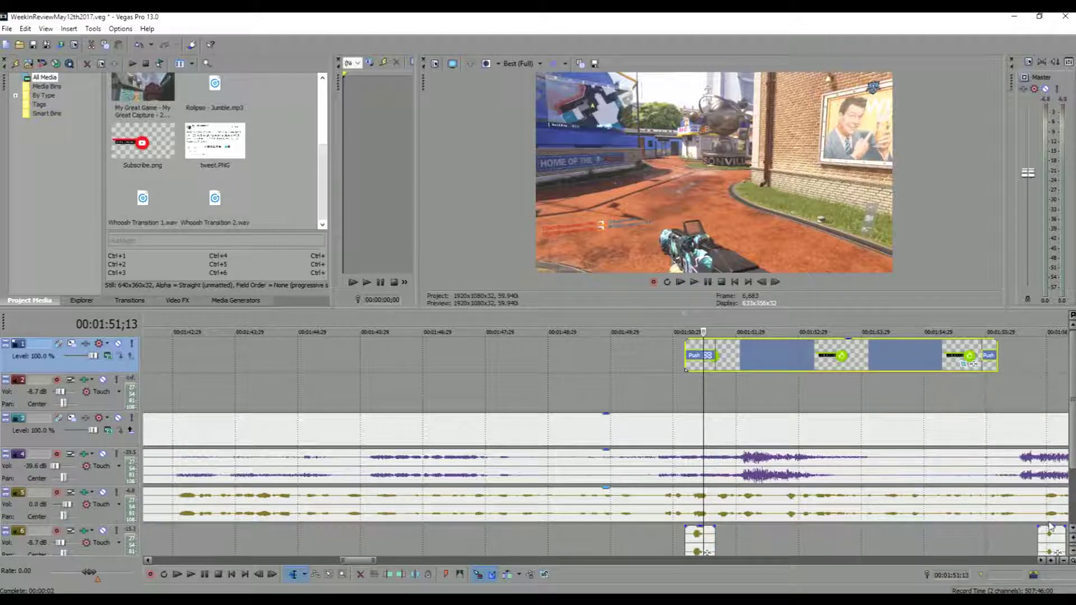
drag(1059, 539, 991, 539)
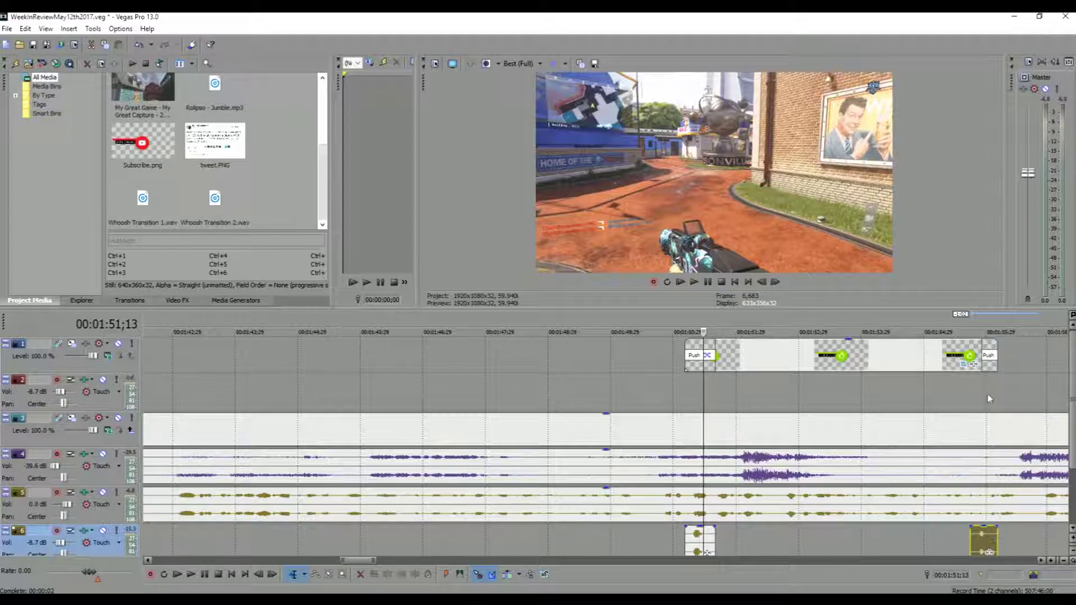
drag(979, 346, 972, 346)
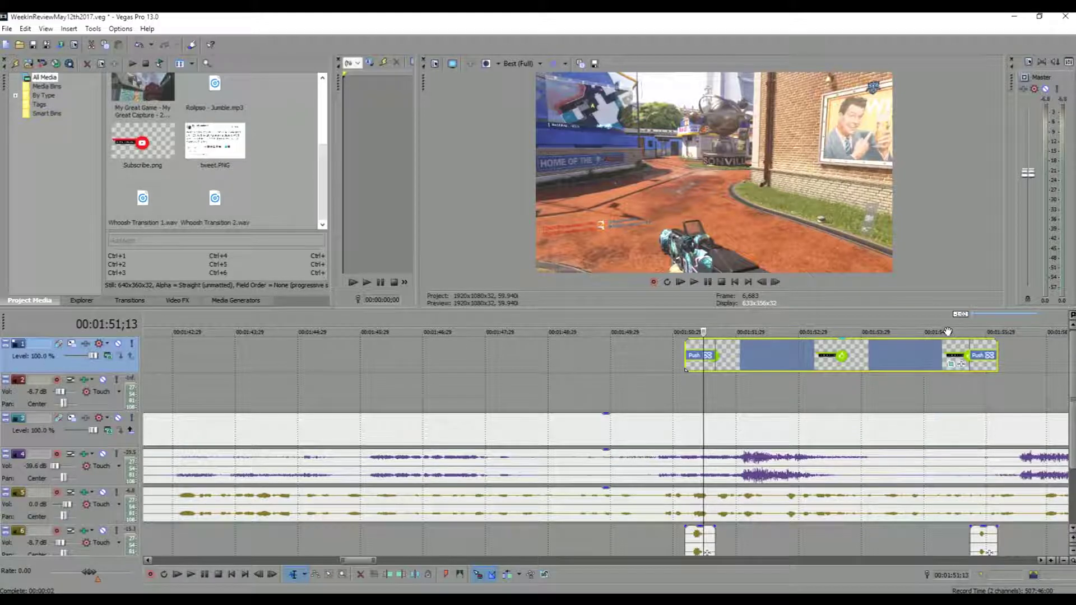
click(644, 317)
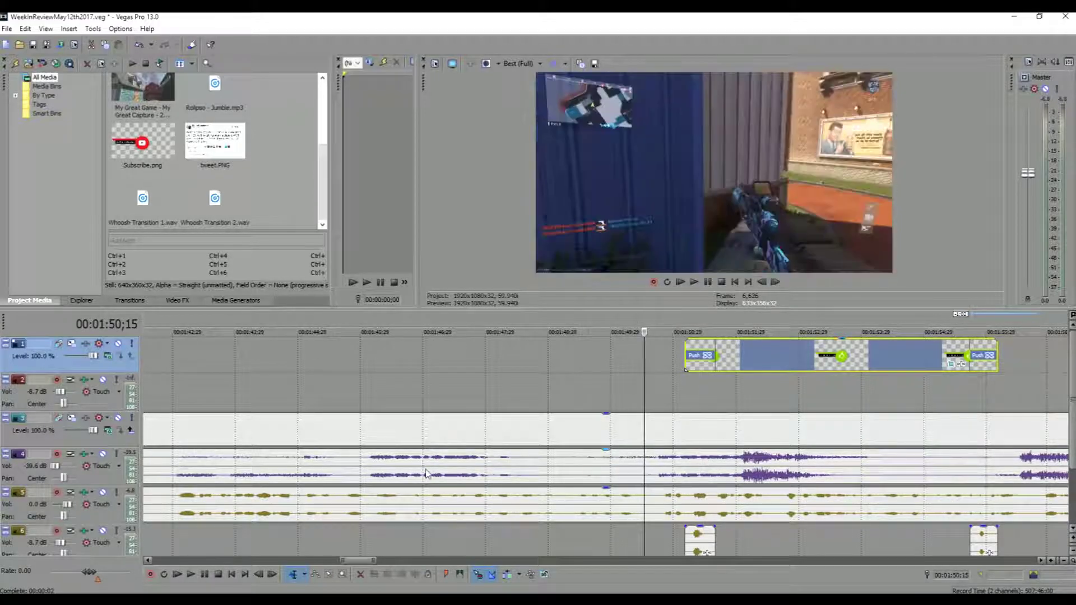
click(191, 575)
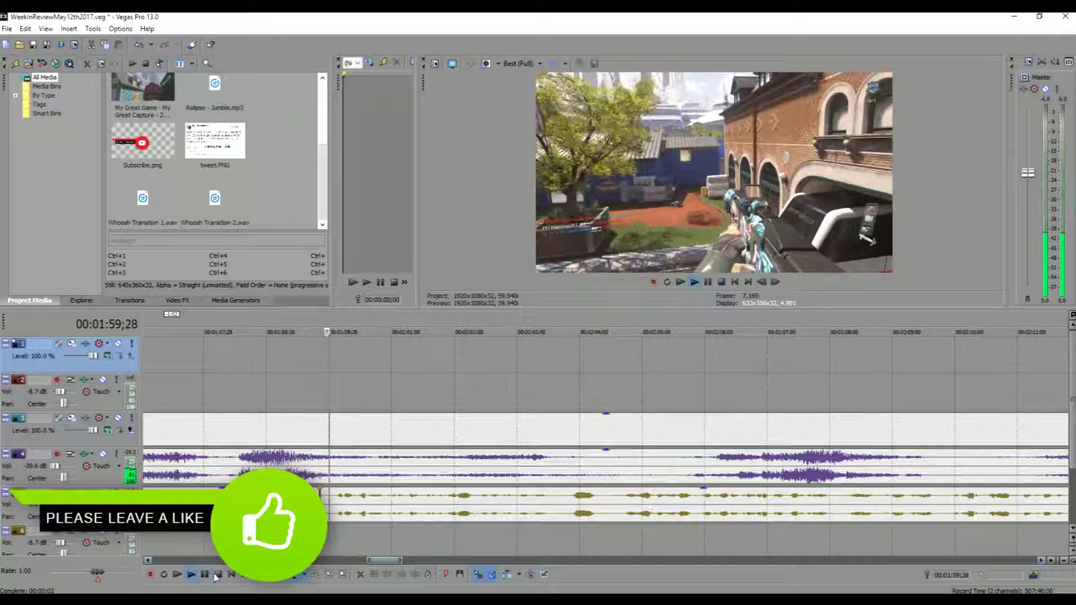
click(218, 575)
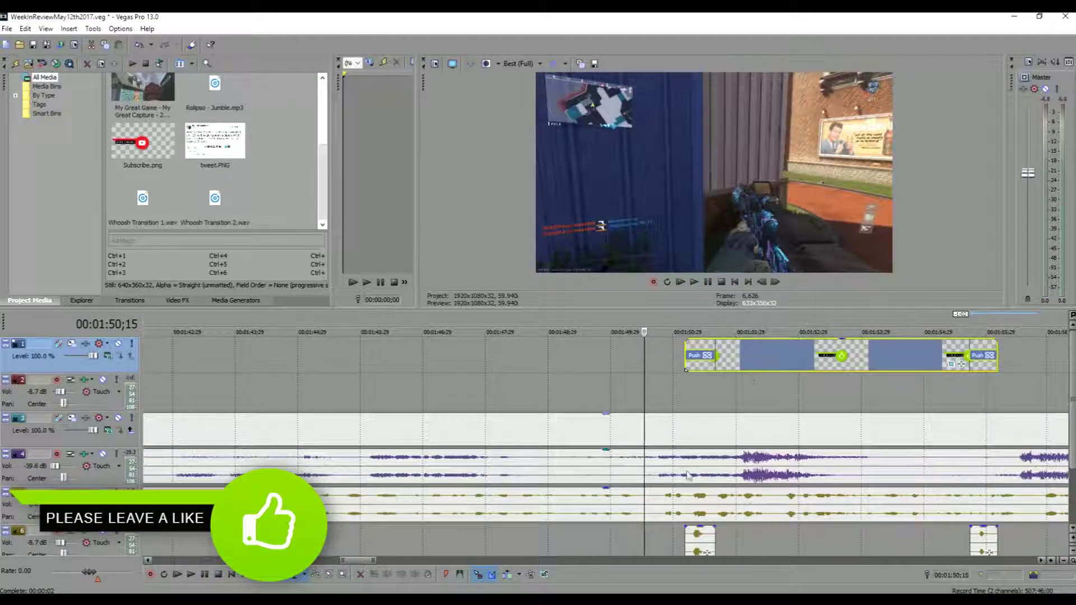